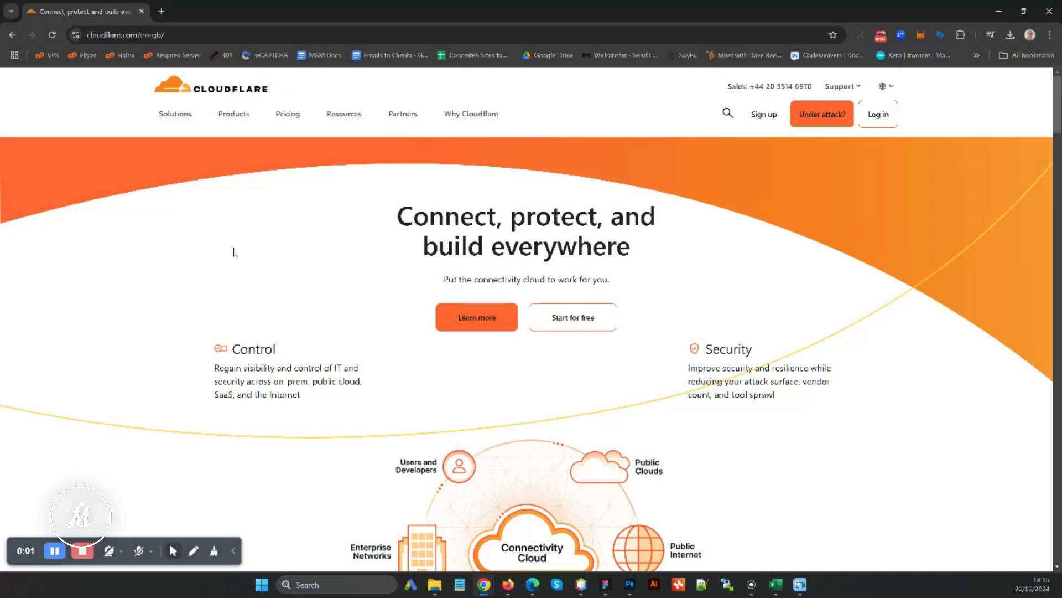
# - Scroll down through the Cloudflare homepage sections toward the global network map
pyautogui.scroll(-3, 234, 252)
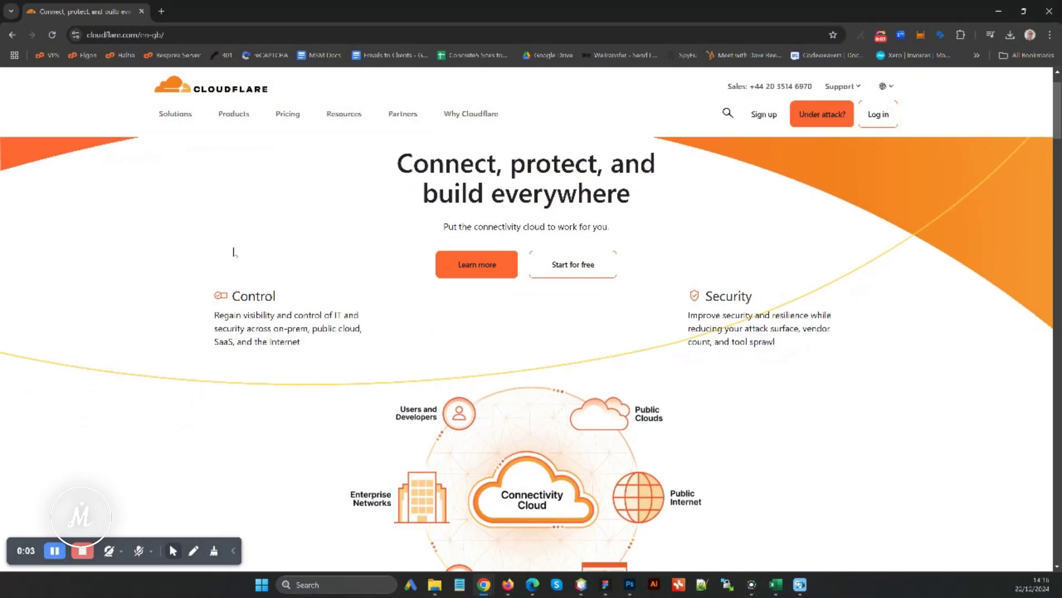
pyautogui.scroll(-3, 234, 252)
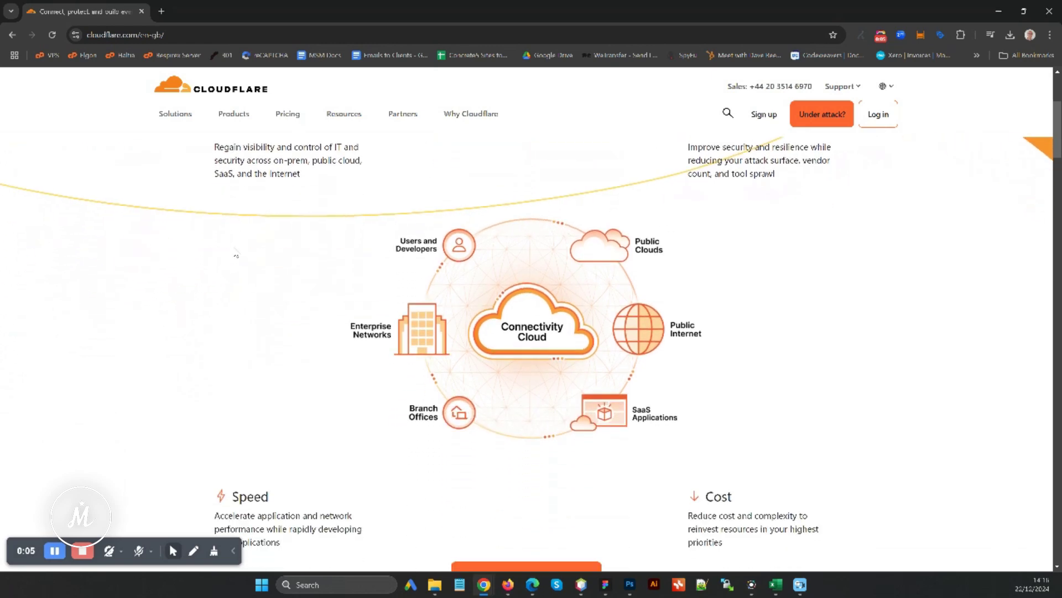
pyautogui.scroll(-1, 236, 255)
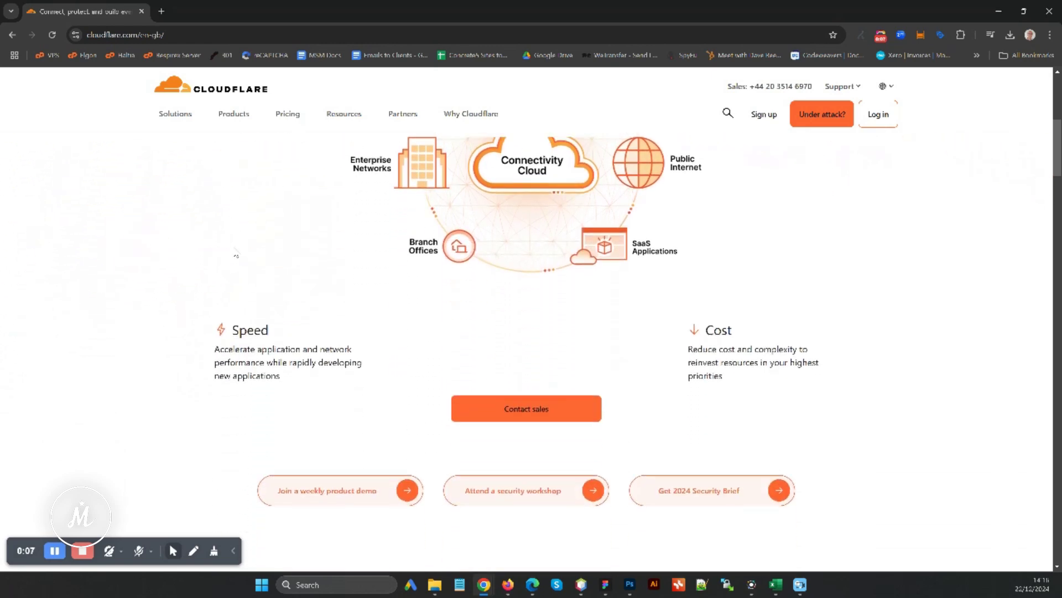
pyautogui.scroll(-2, 236, 255)
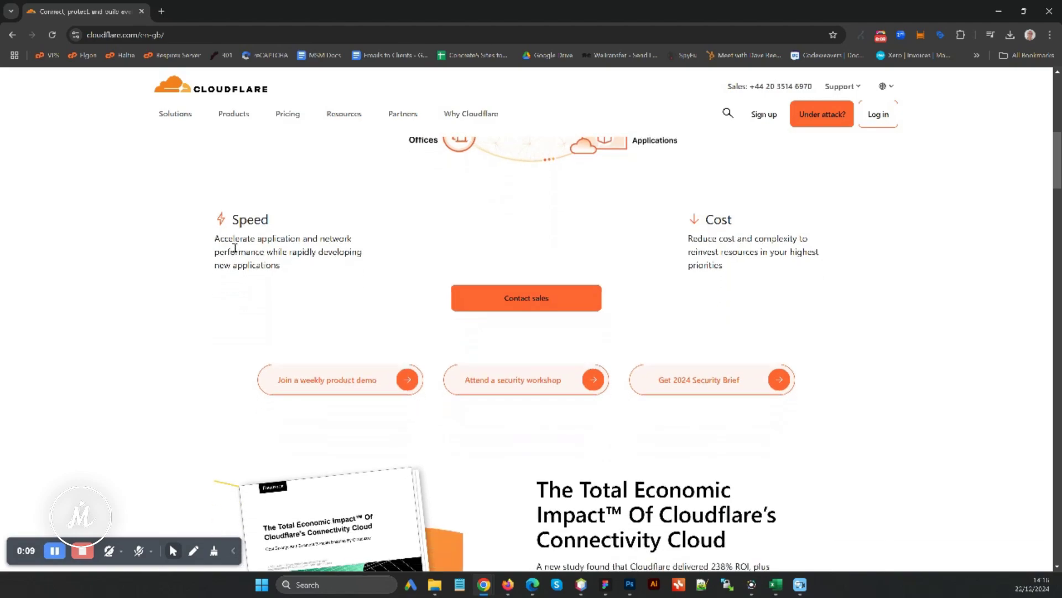
pyautogui.scroll(-3, 235, 250)
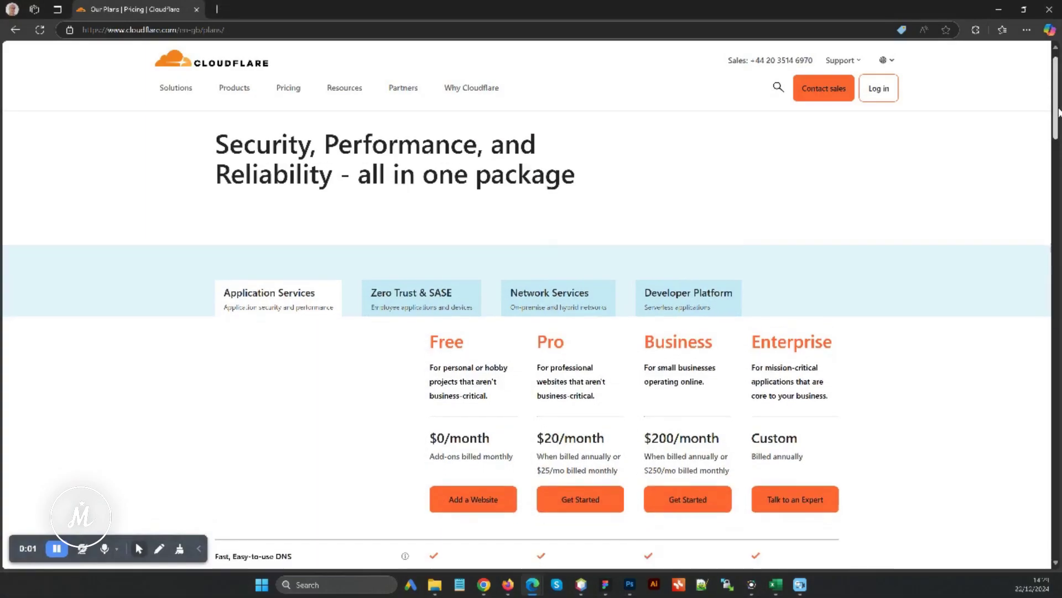
# - Scroll through the Application Services plan feature table to Compare all features
pyautogui.scroll(-2, 1059, 113)
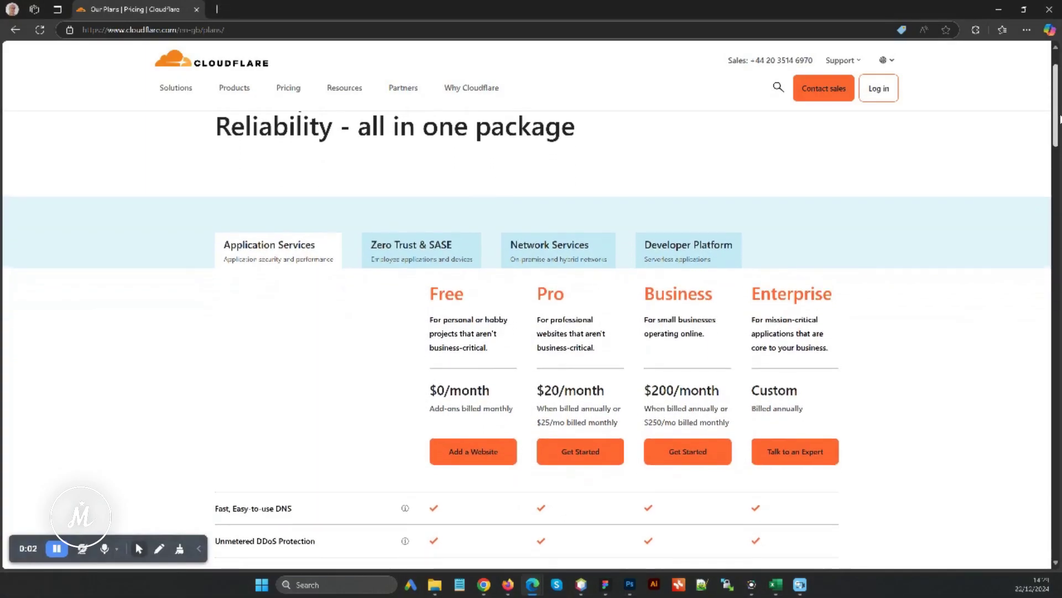
pyautogui.scroll(-2, 531, 332)
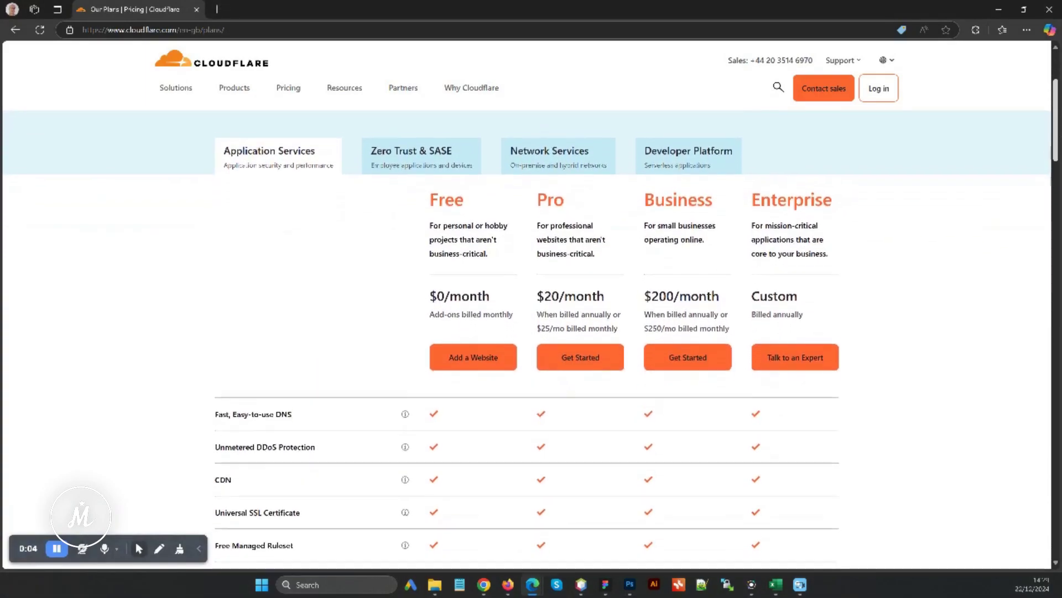
pyautogui.scroll(-2, 526, 443)
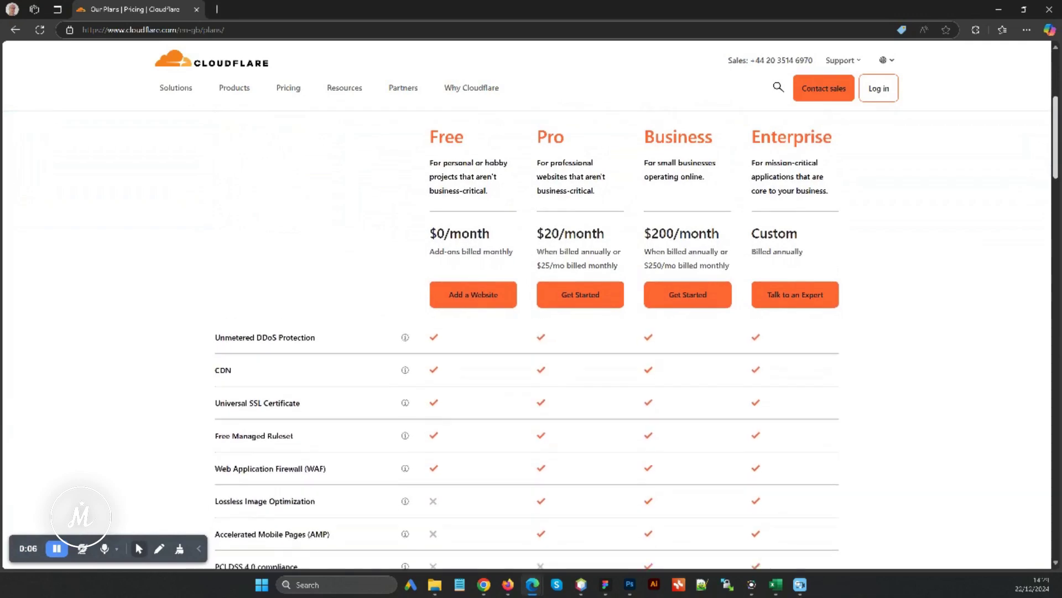
pyautogui.scroll(-1, 526, 443)
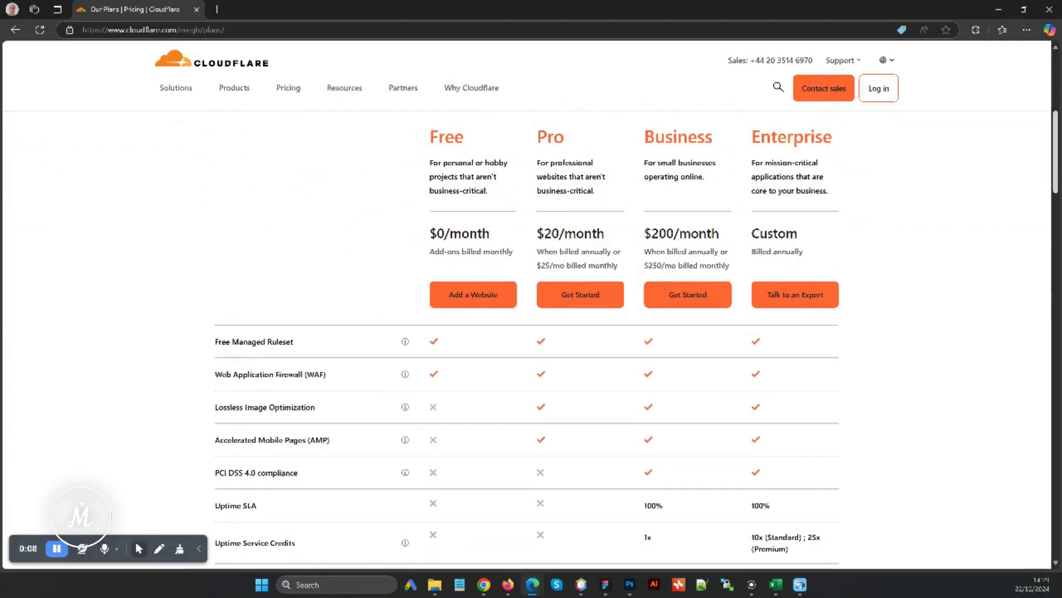
pyautogui.moveTo(1059, 177); pyautogui.dragTo(1060, 244)
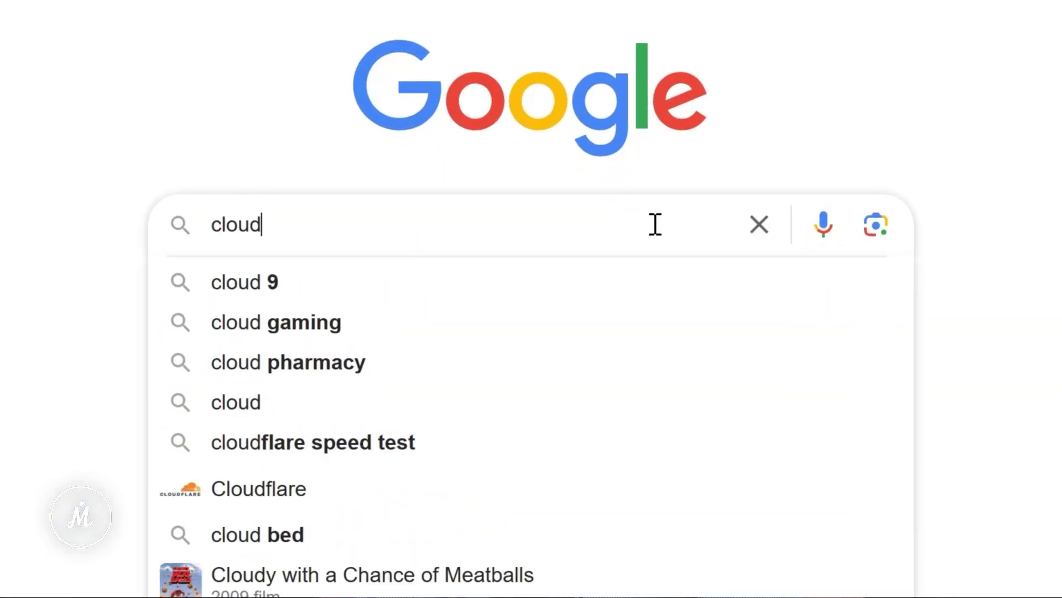
# - Search Google for 'cloudflare', open the Cloudflare site, then browse its plans page
pyautogui.write('flare')
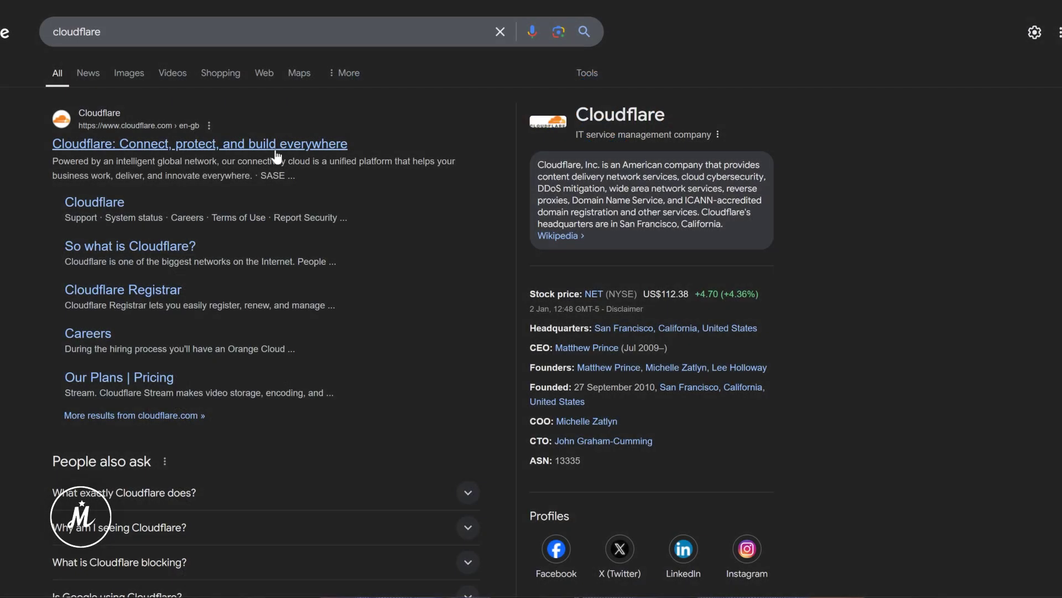
pyautogui.click(278, 152)
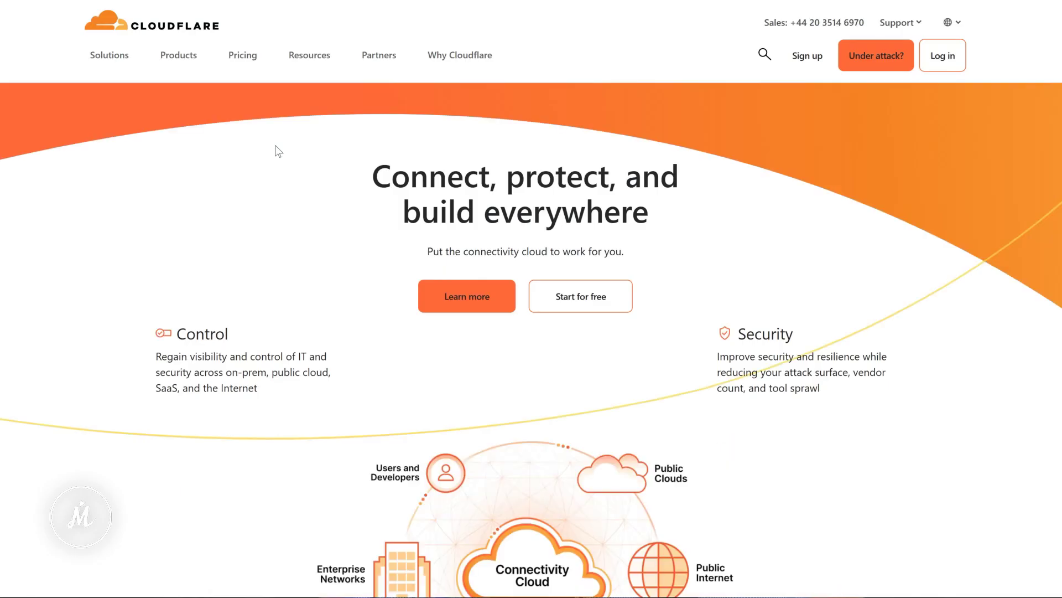
pyautogui.click(811, 57)
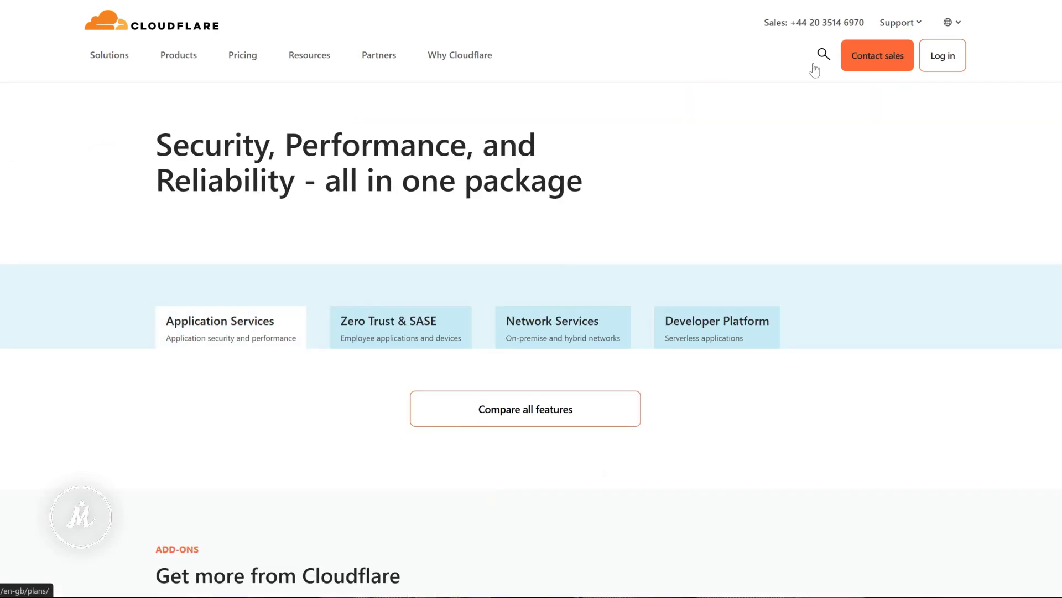
pyautogui.scroll(-4, 693, 124)
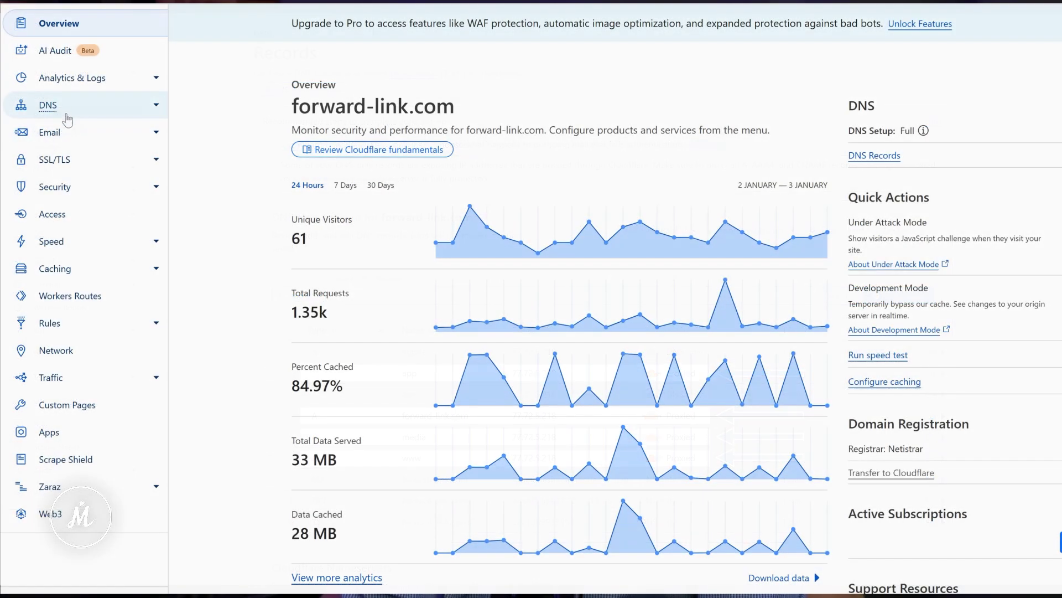
# - Open forward-link.com's DNS records and mark the app record's Proxied status
pyautogui.click(62, 111)
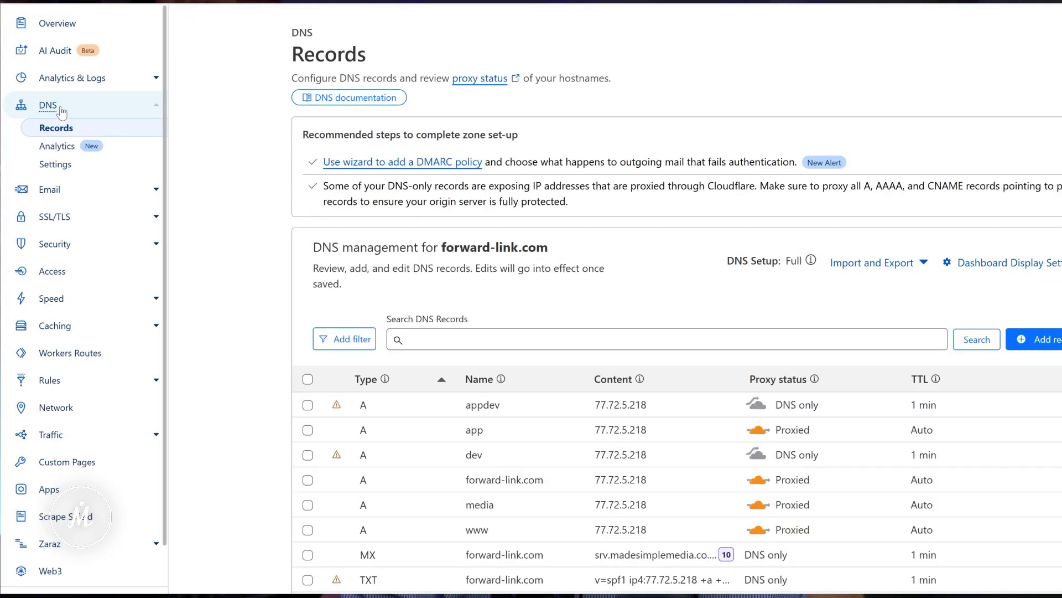
pyautogui.scroll(-1, 552, 119)
pyautogui.scroll(-2, 551, 119)
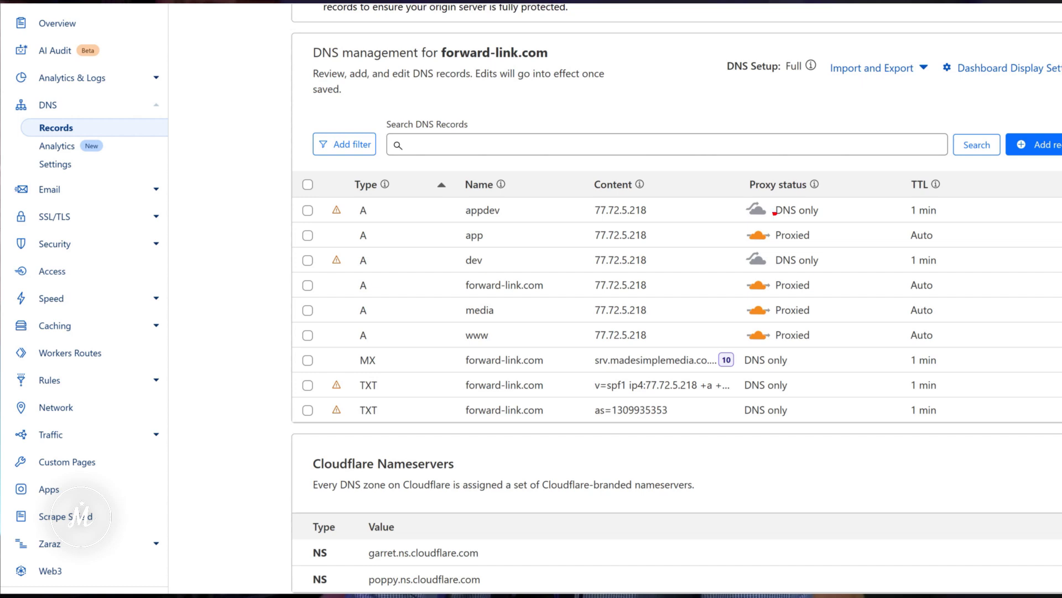
pyautogui.moveTo(774, 213)
pyautogui.mouseDown()
pyautogui.moveTo(733, 241)
pyautogui.moveTo(816, 251)
pyautogui.moveTo(785, 216)
pyautogui.moveTo(777, 270)
pyautogui.moveTo(725, 343)
pyautogui.moveTo(836, 334)
pyautogui.moveTo(786, 271)
pyautogui.moveTo(742, 274)
pyautogui.mouseUp()
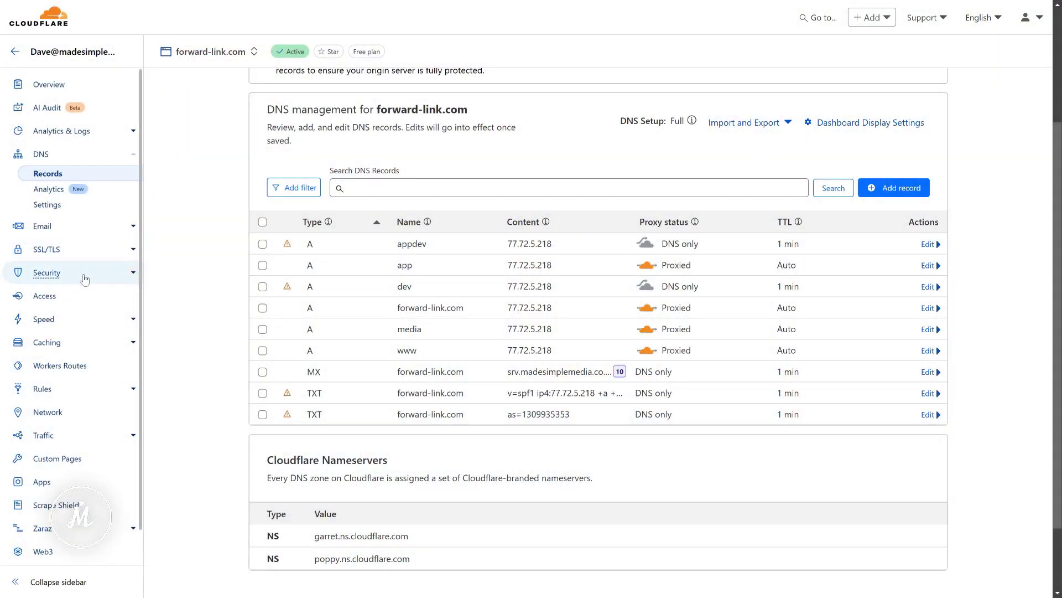
# - Go to Security > WAF > Rate limiting rules and create a new rule
pyautogui.click(85, 276)
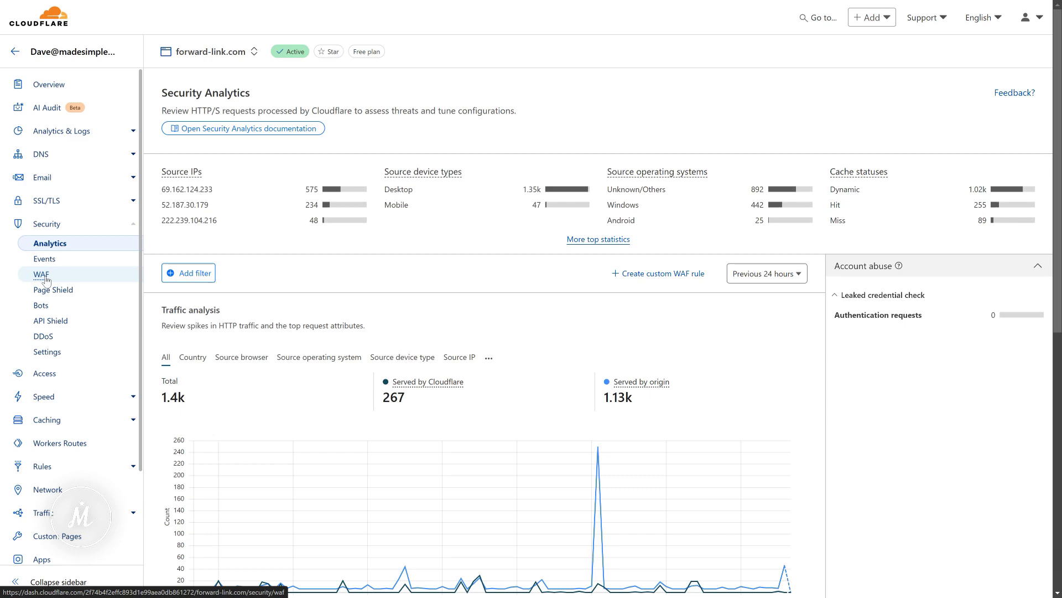
pyautogui.click(47, 279)
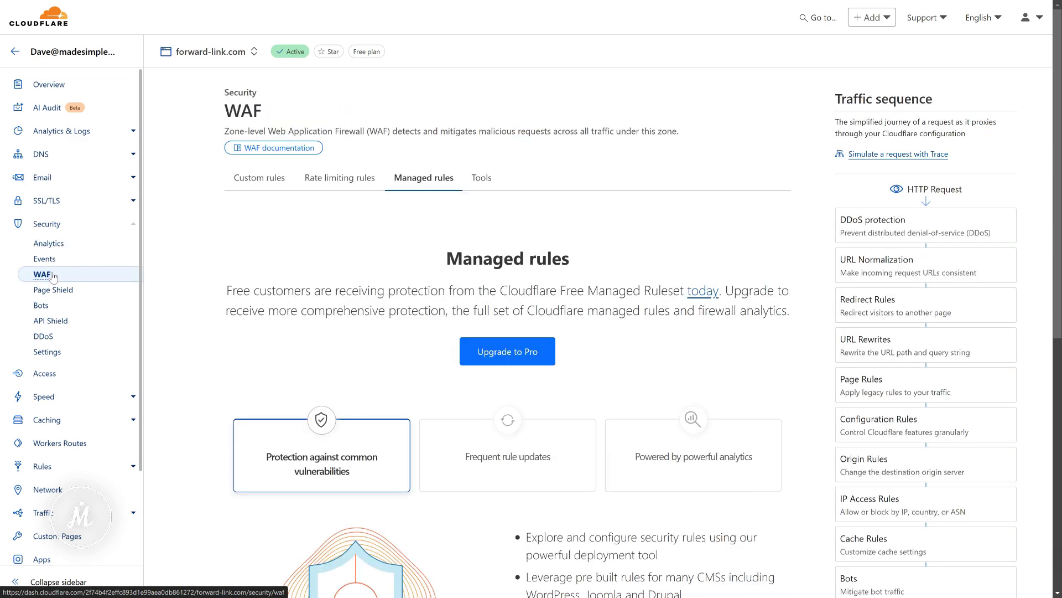
pyautogui.click(333, 188)
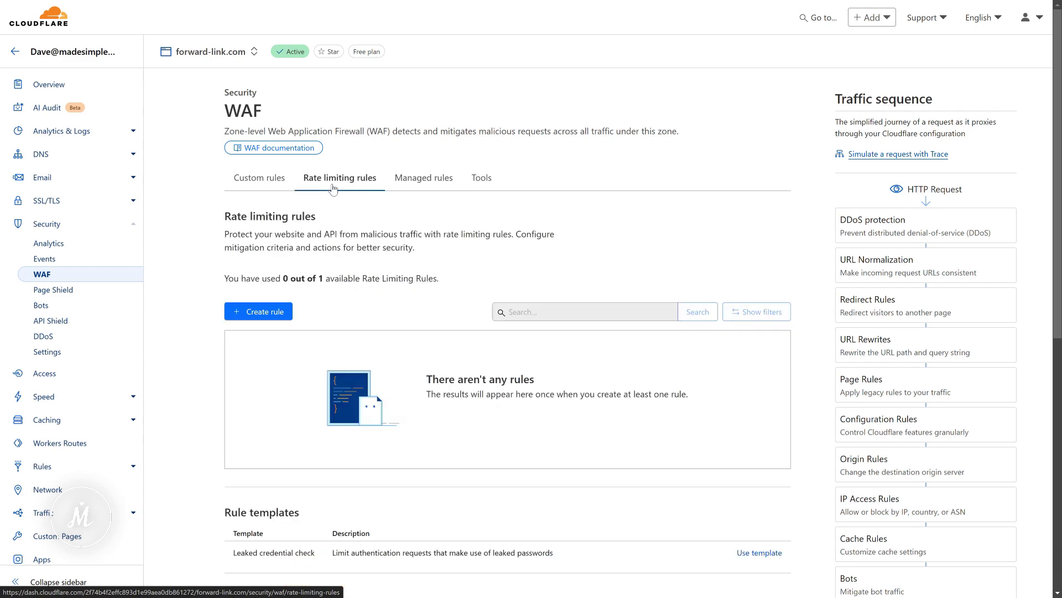
pyautogui.click(280, 311)
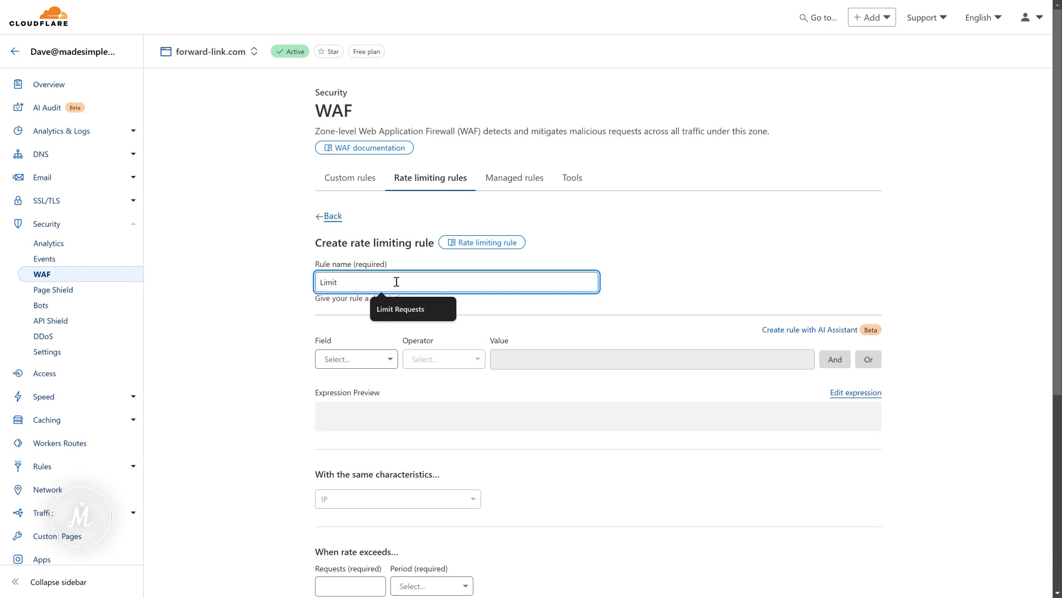
# - Finish naming the rule 'Limit Requests' and match URI Path with wildcard value '*'
pyautogui.write('ts')
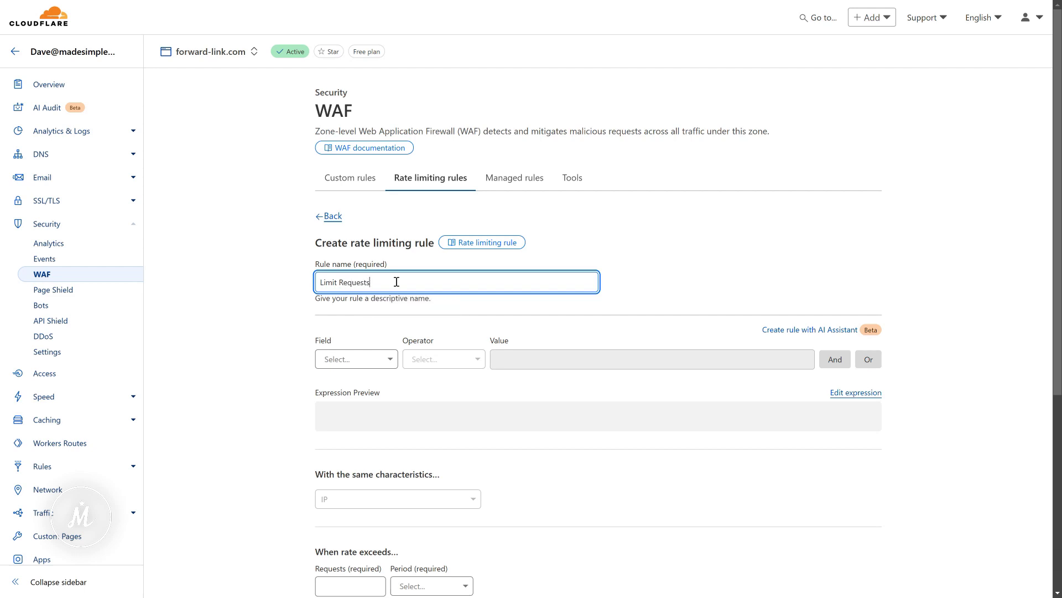
pyautogui.click(1047, 565)
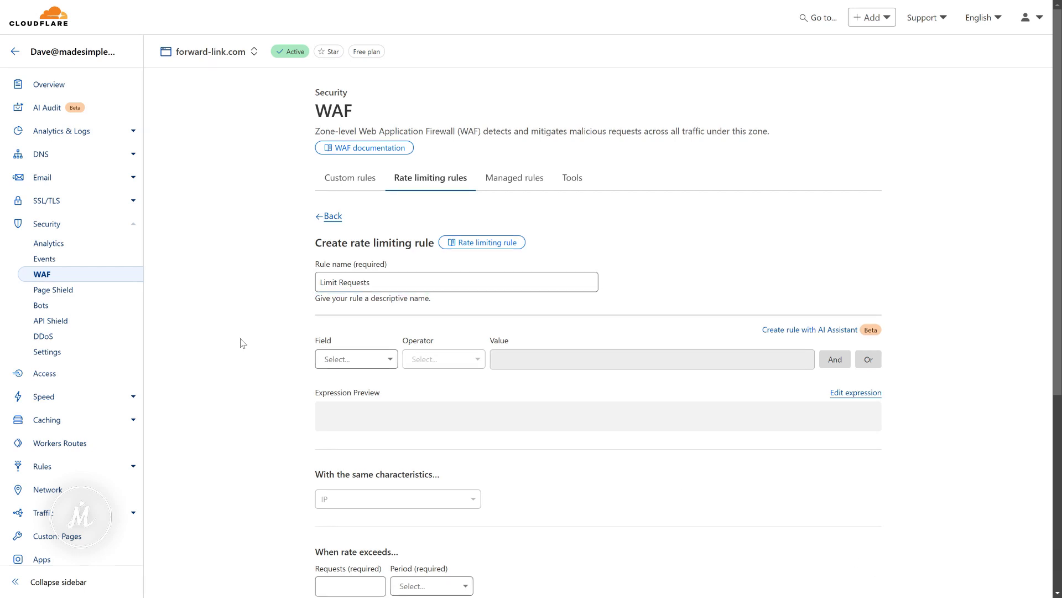
pyautogui.click(363, 361)
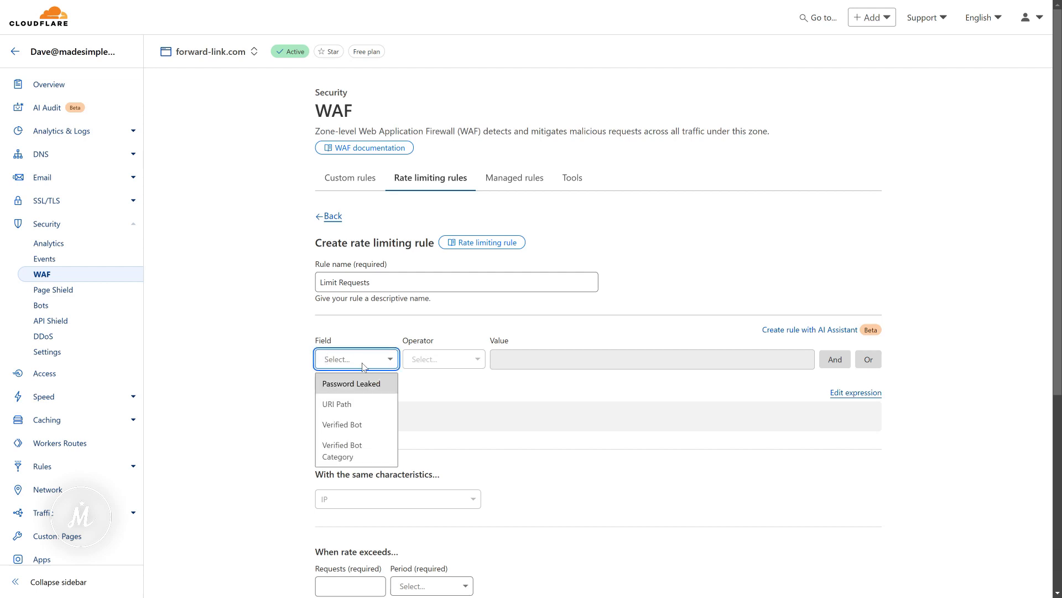
pyautogui.click(366, 401)
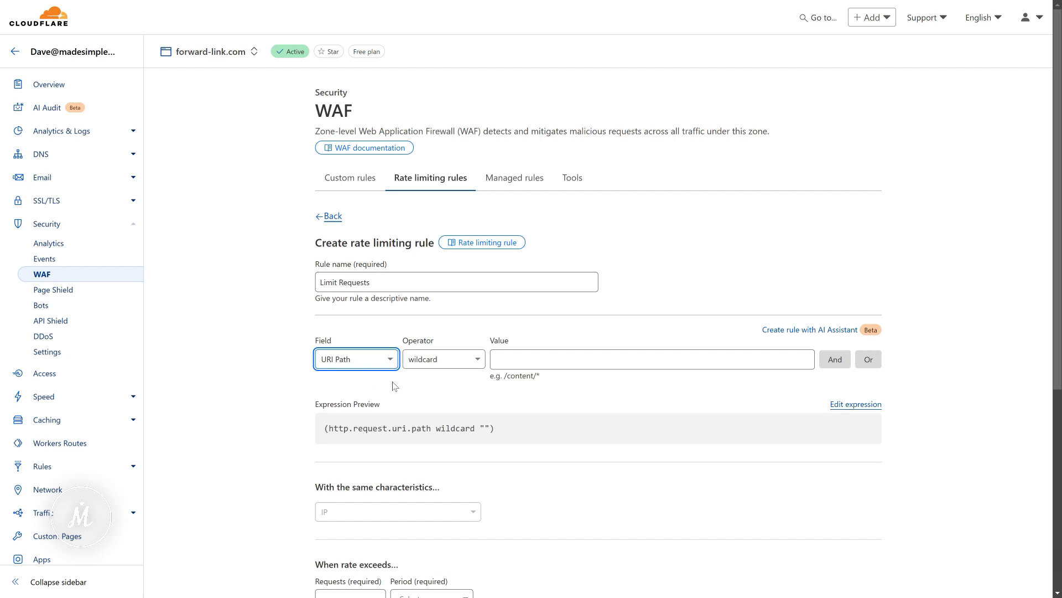
pyautogui.click(509, 359)
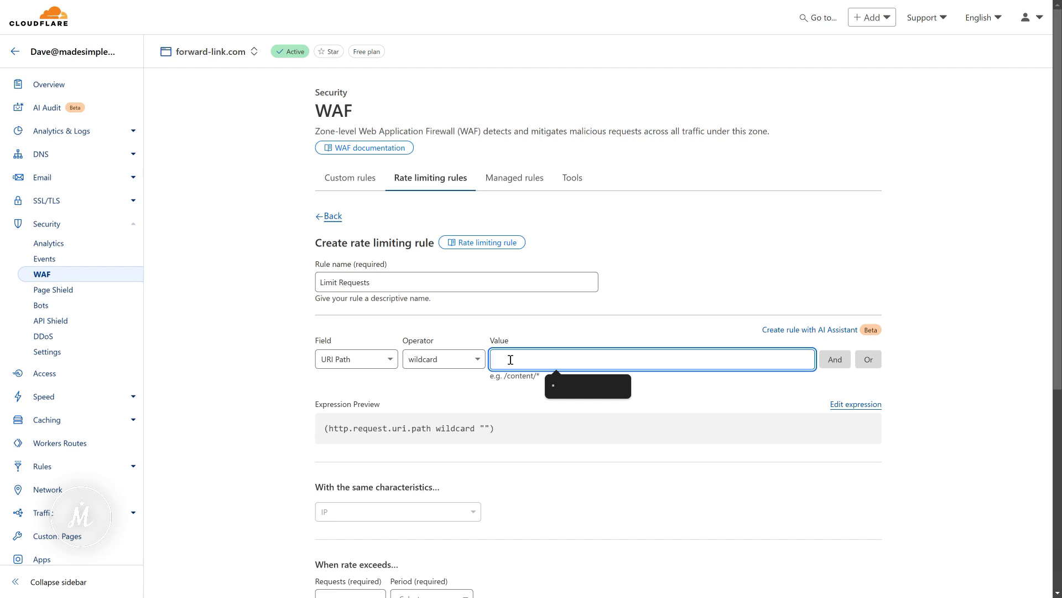
pyautogui.write('*')
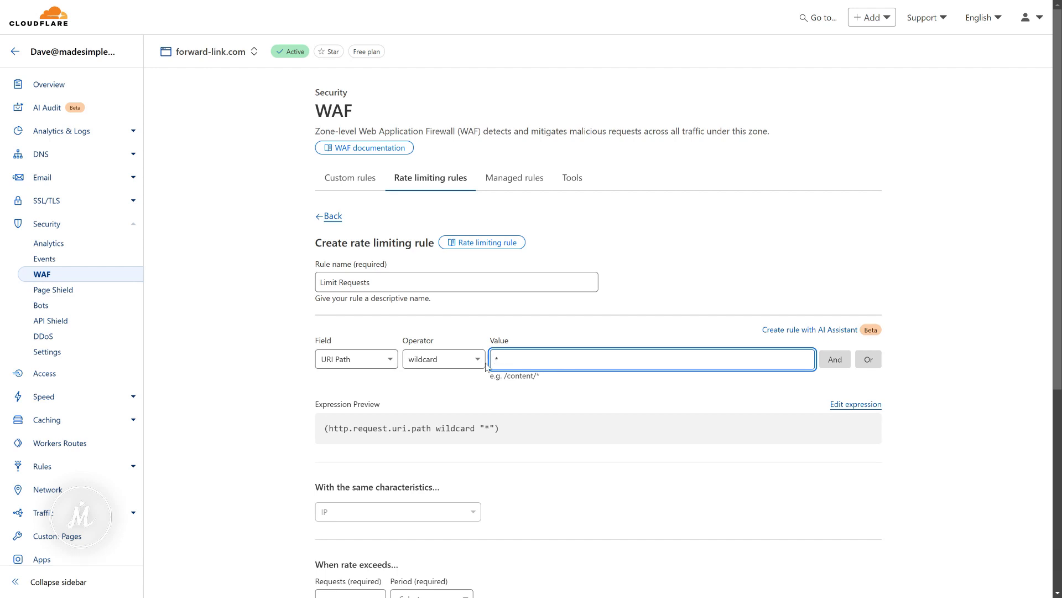
pyautogui.click(227, 395)
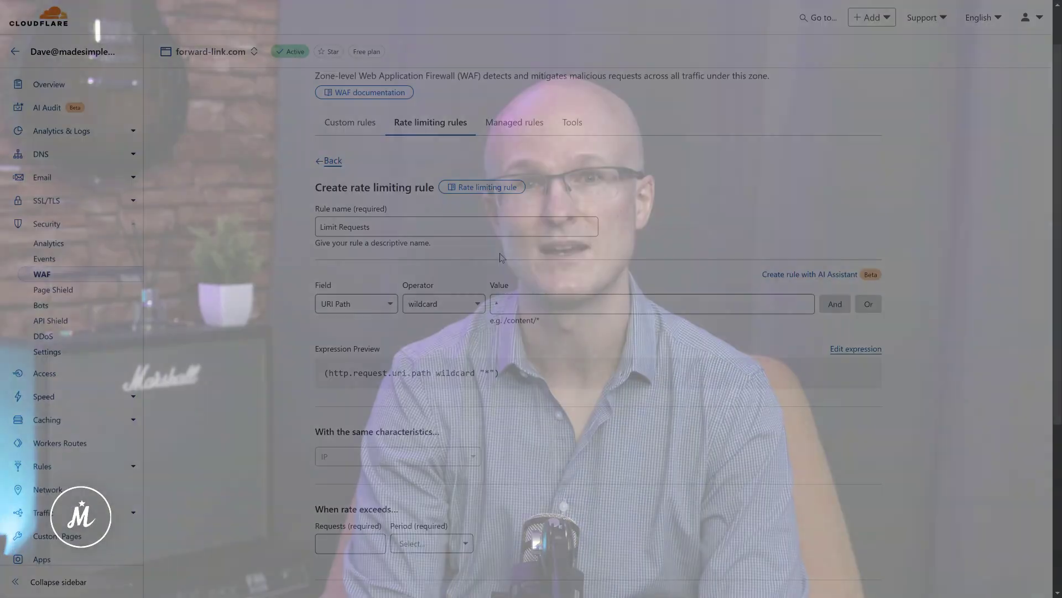
# - Set the rate threshold to 200 requests per 10-second period
pyautogui.scroll(-2, 500, 253)
pyautogui.scroll(-1, 500, 253)
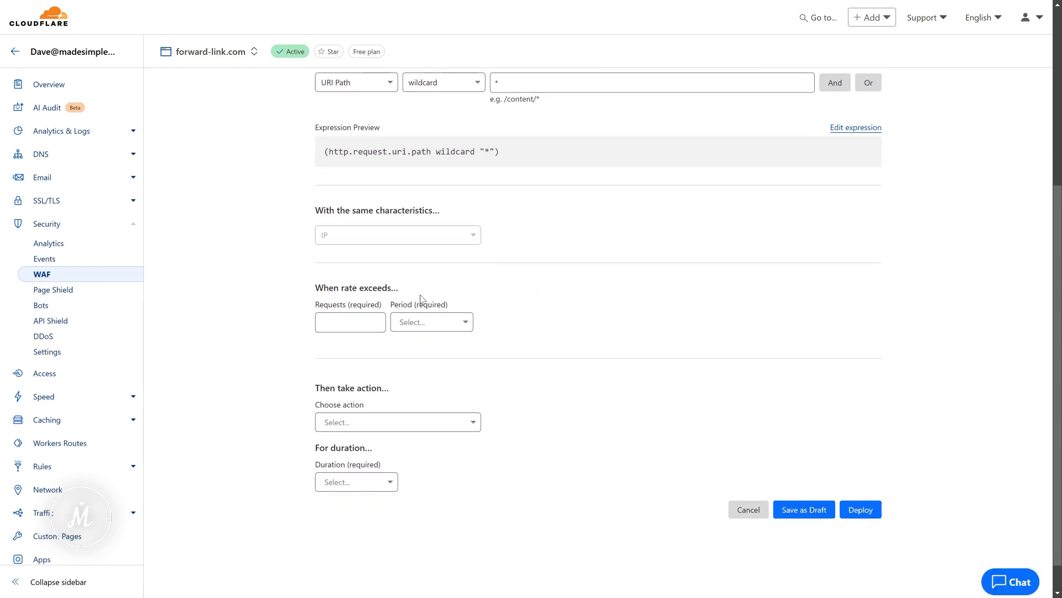
pyautogui.click(366, 321)
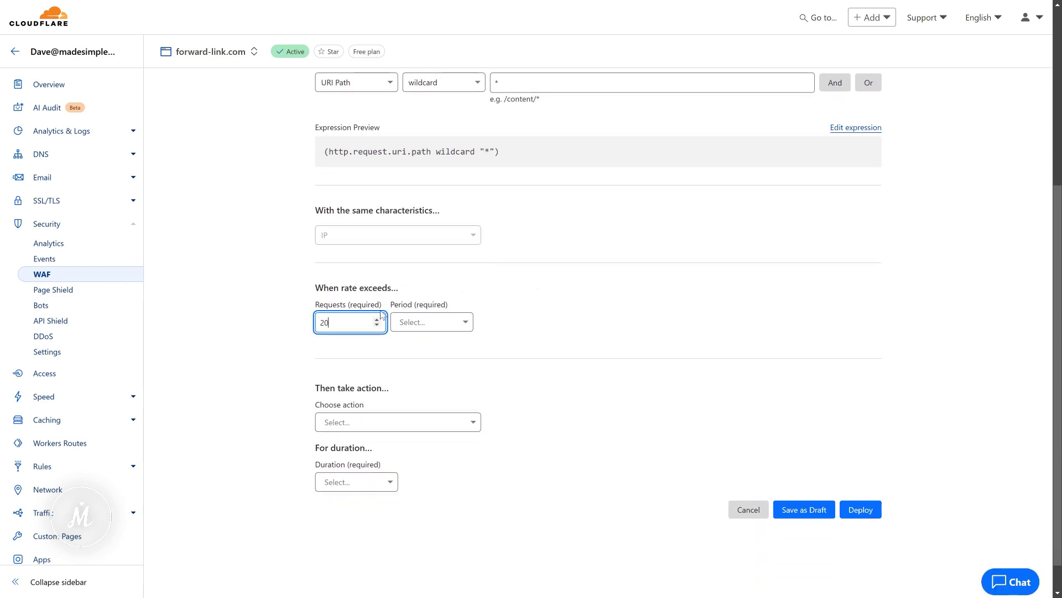
pyautogui.click(464, 323)
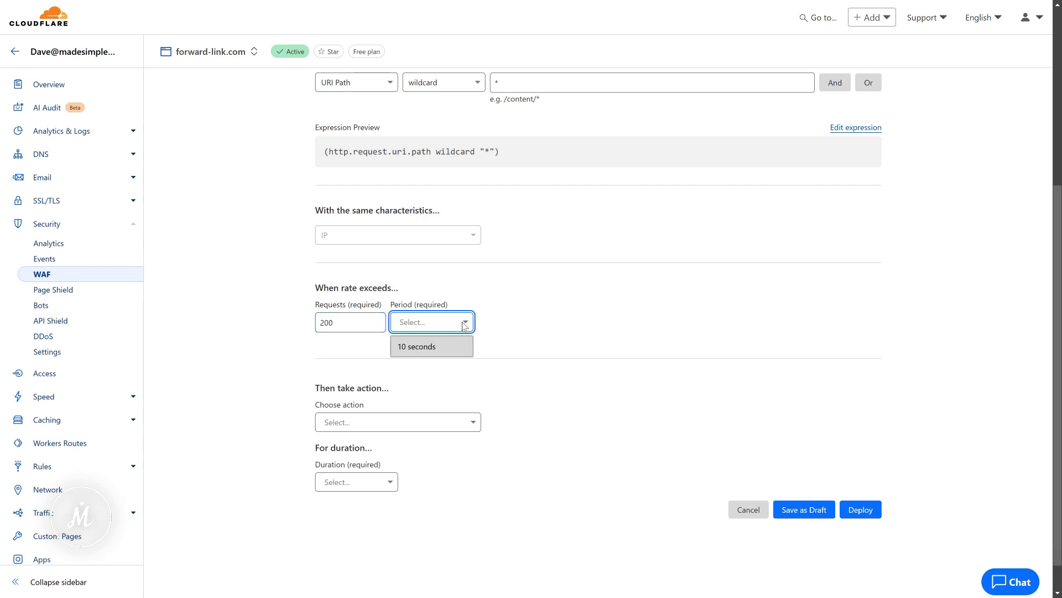
pyautogui.click(446, 347)
pyautogui.click(503, 347)
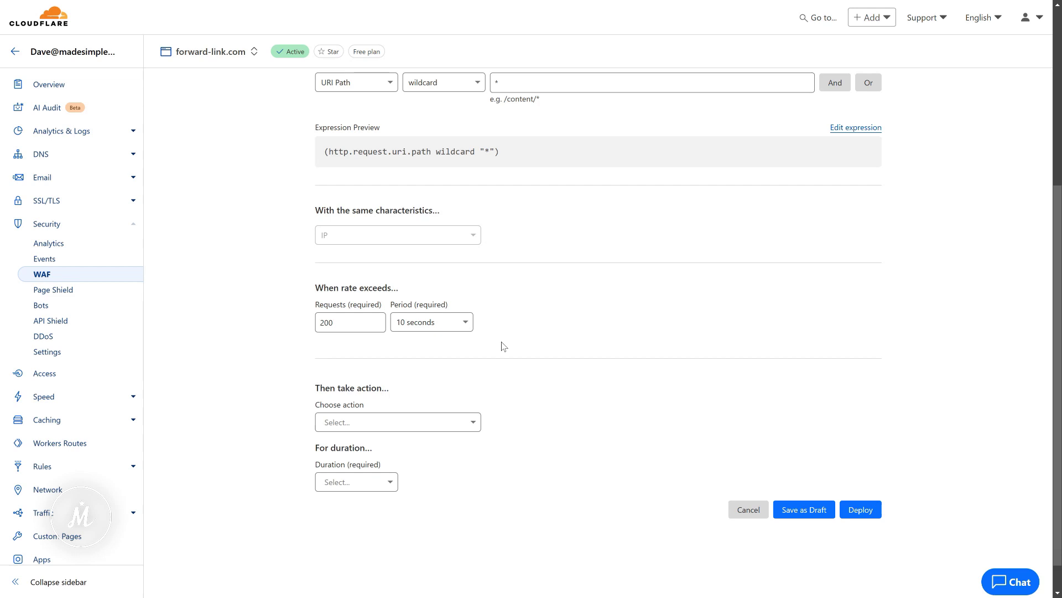
pyautogui.scroll(-2, 504, 347)
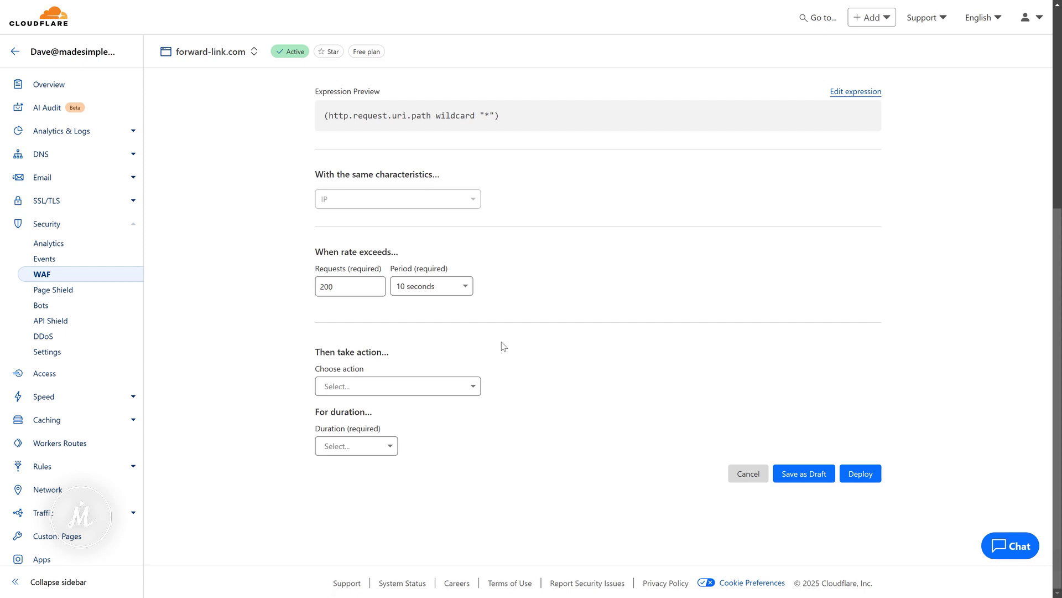
# - Set the action to Block with a 10-second duration and deploy the rule
pyautogui.click(450, 391)
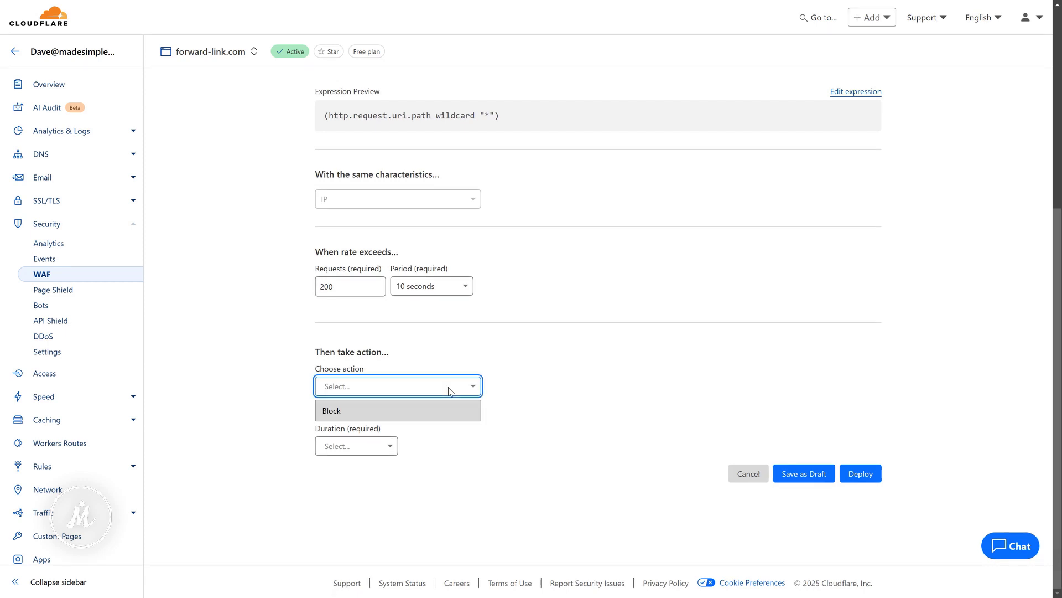
pyautogui.click(441, 415)
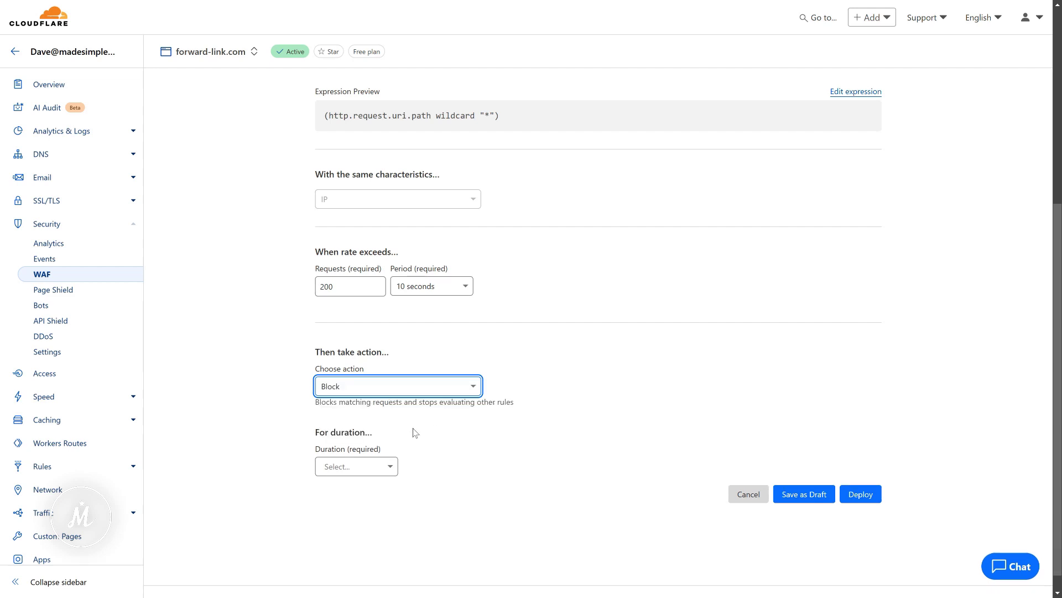
pyautogui.click(371, 468)
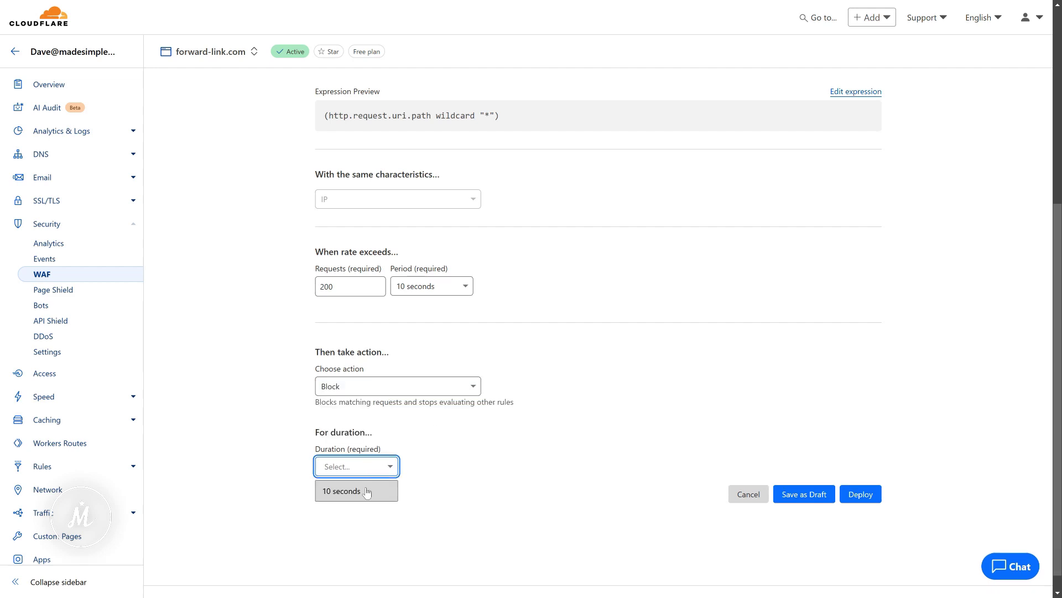
pyautogui.click(367, 492)
pyautogui.click(470, 488)
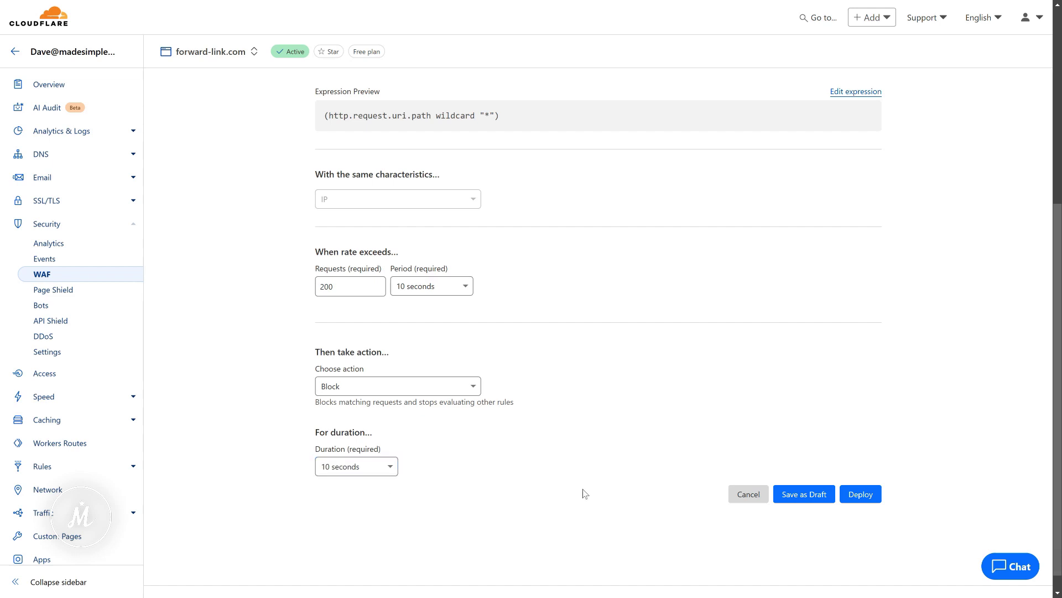
pyautogui.click(856, 497)
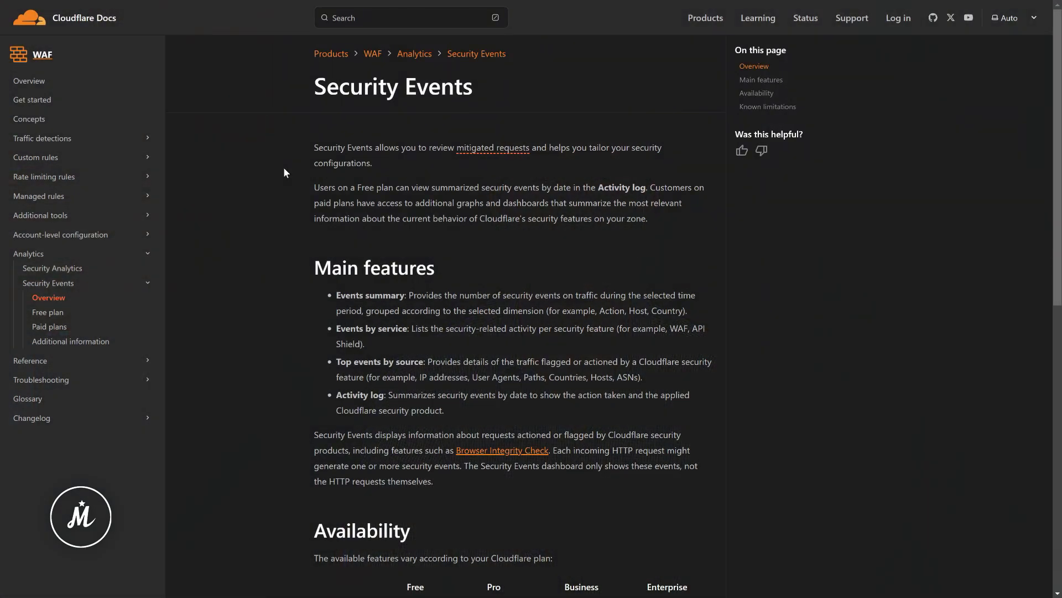
# - Scroll through the Security Events docs' features and Free plan availability table
pyautogui.scroll(-1, 283, 172)
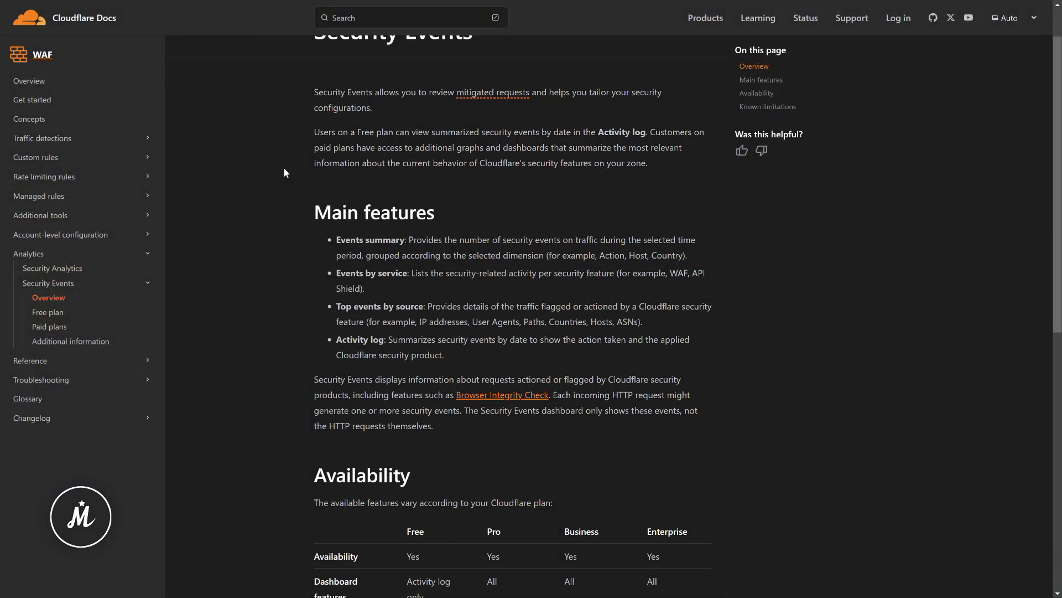
pyautogui.scroll(-1, 283, 173)
pyautogui.scroll(-1, 283, 173)
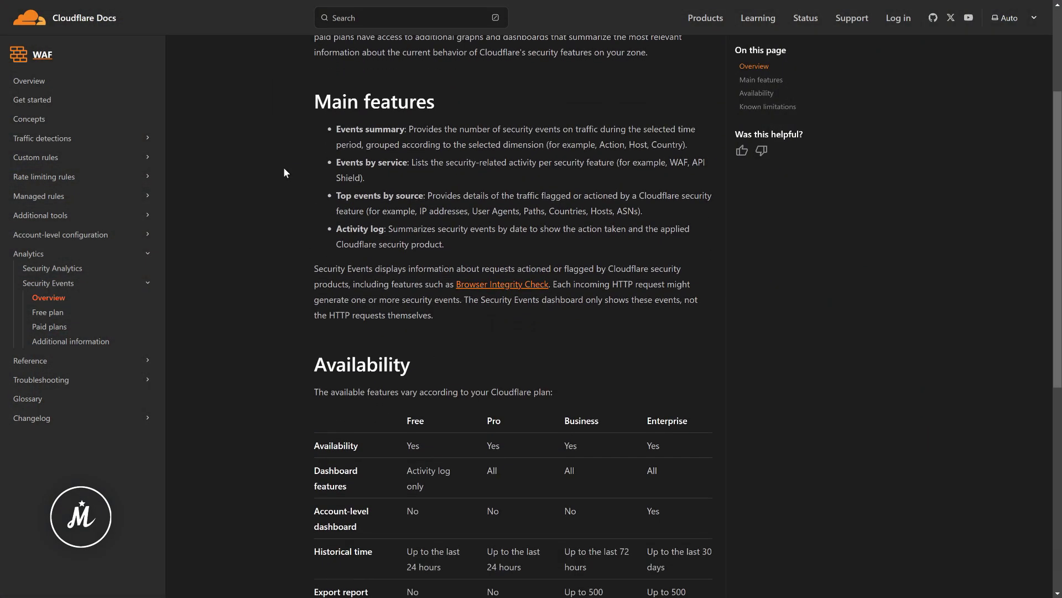
pyautogui.scroll(-1, 284, 173)
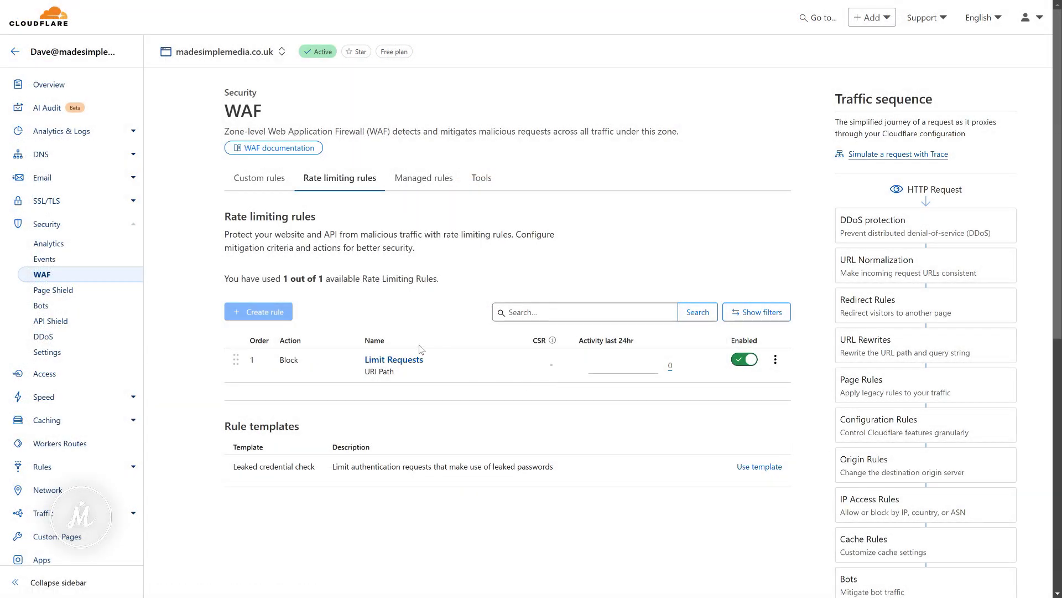
# - Open Security Events and expand, then collapse, the 2:12:36 PM sampled log entries
pyautogui.click(44, 259)
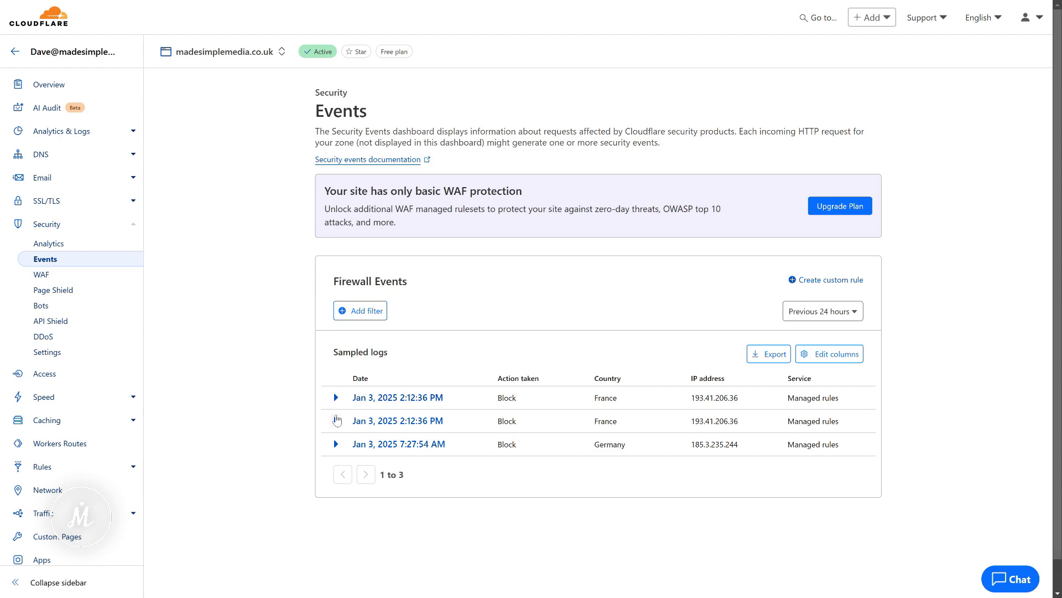
pyautogui.click(336, 397)
pyautogui.scroll(-1, 480, 398)
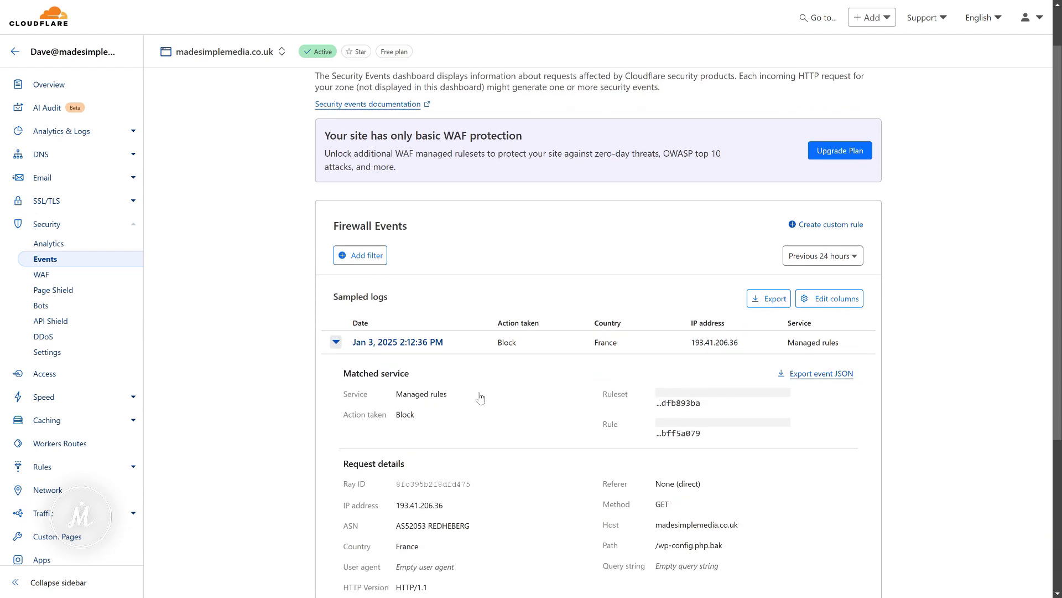
pyautogui.scroll(-4, 481, 398)
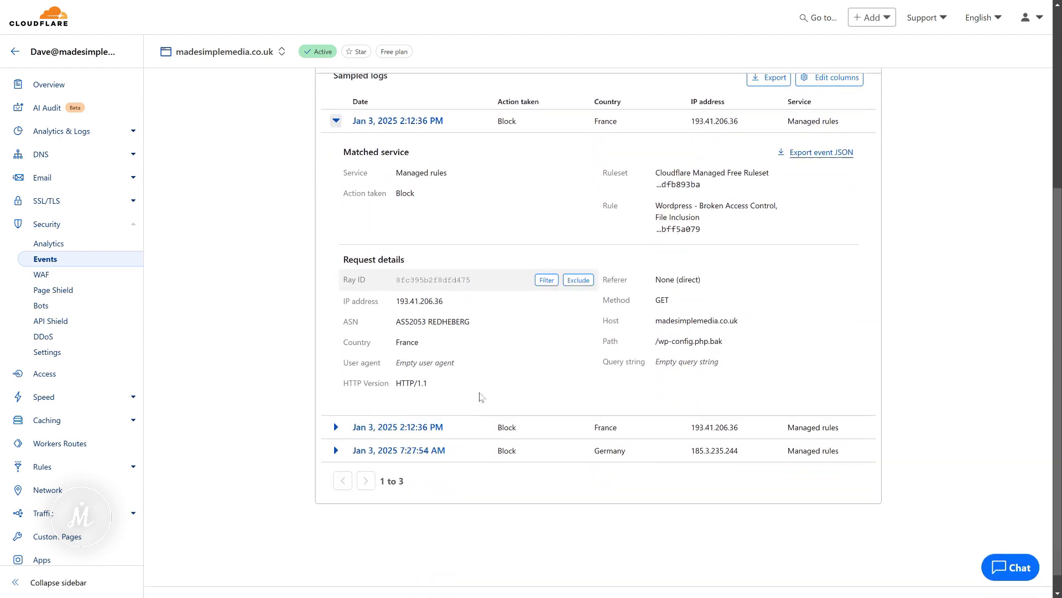
pyautogui.click(335, 427)
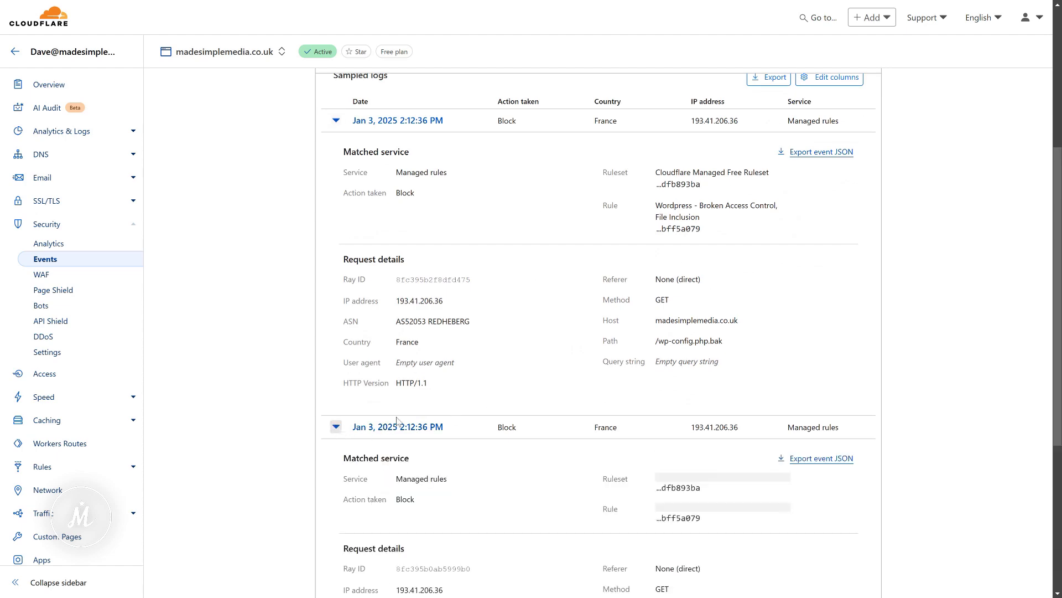
pyautogui.scroll(-5, 448, 410)
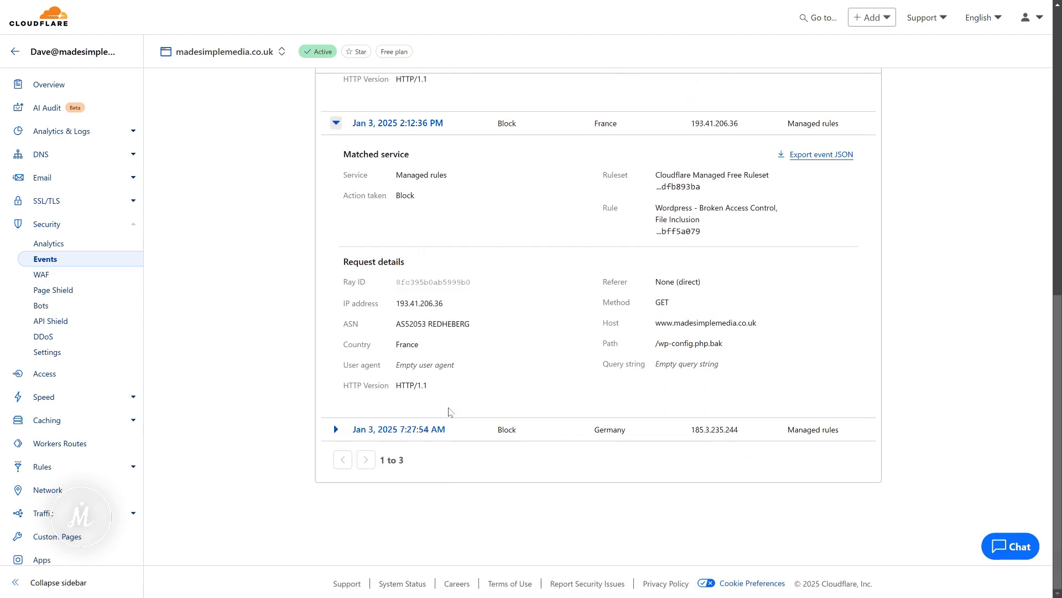
pyautogui.scroll(7, 449, 412)
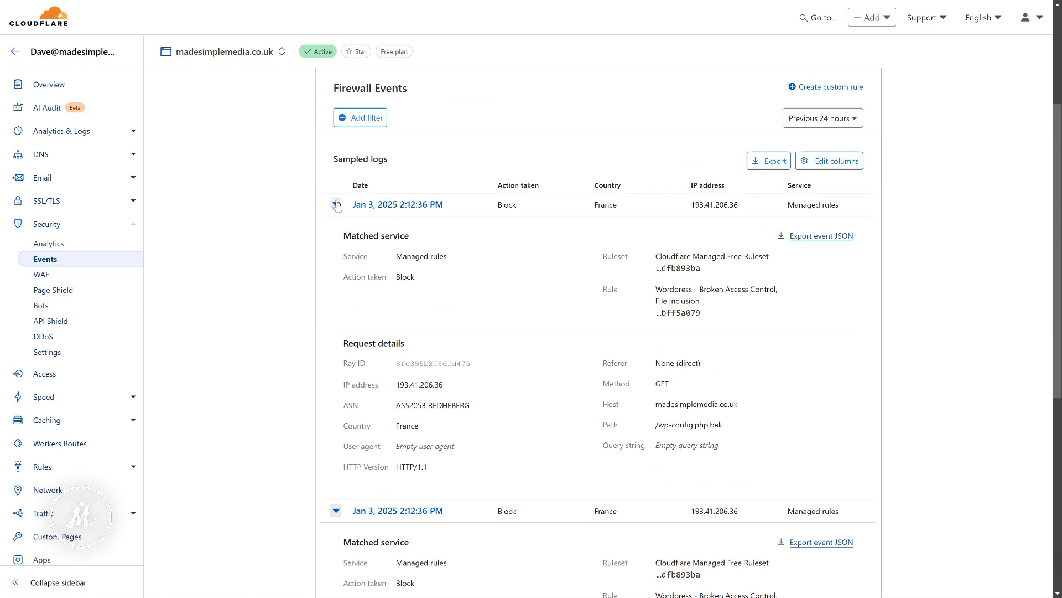
pyautogui.click(336, 205)
pyautogui.scroll(-1, 412, 262)
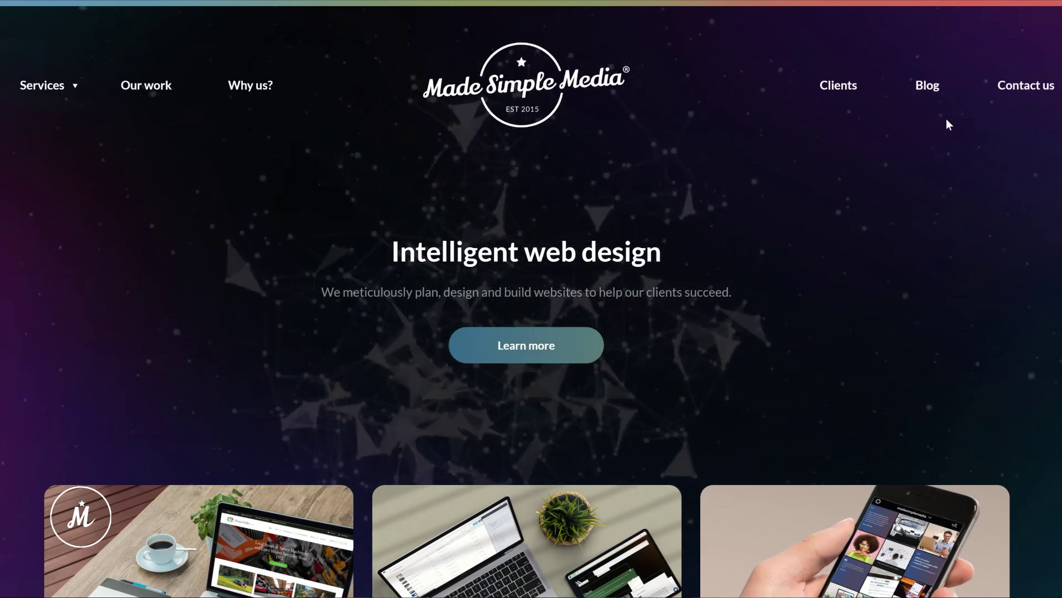
# - Open the Made Simple Media Blog and locate the 'How to set a basic rate limiting rule in Cloudflare' post
pyautogui.click(932, 101)
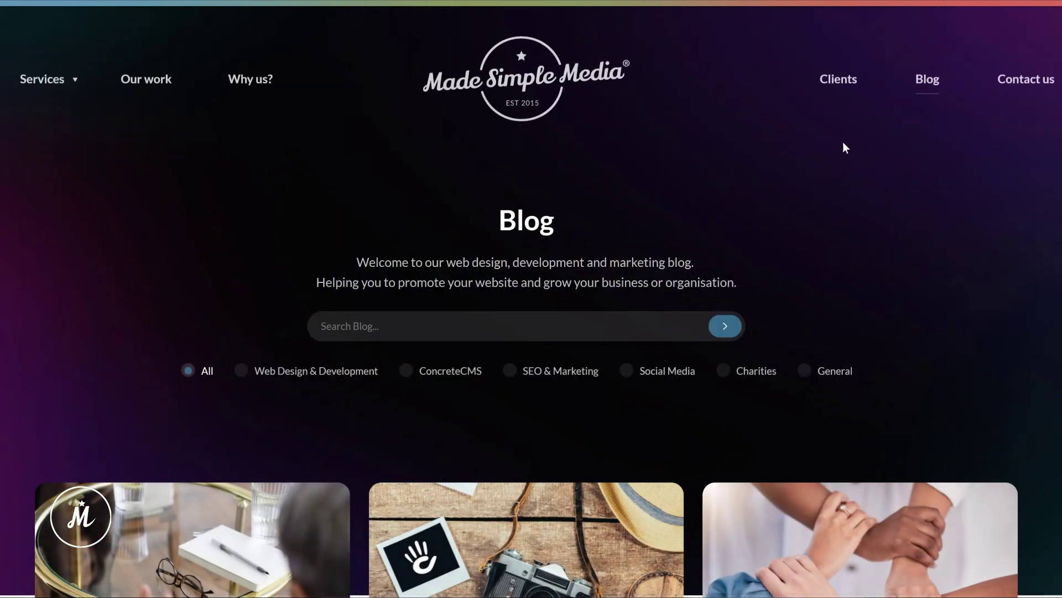
pyautogui.scroll(-15, 734, 237)
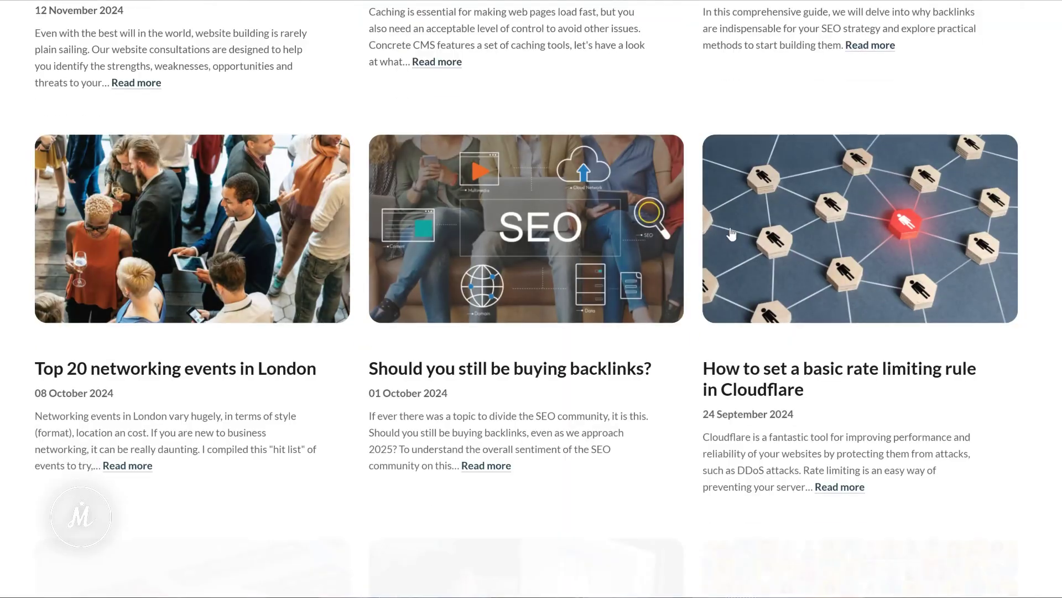